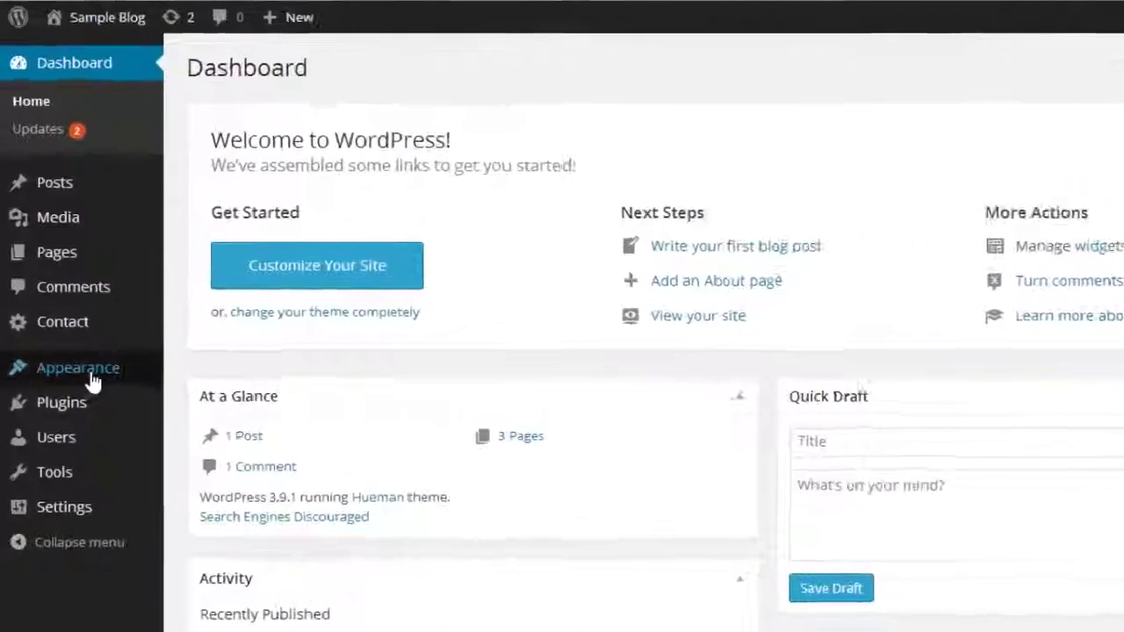
Create a new navigation menu named "My Main Menu".
mouse_move(72, 374)
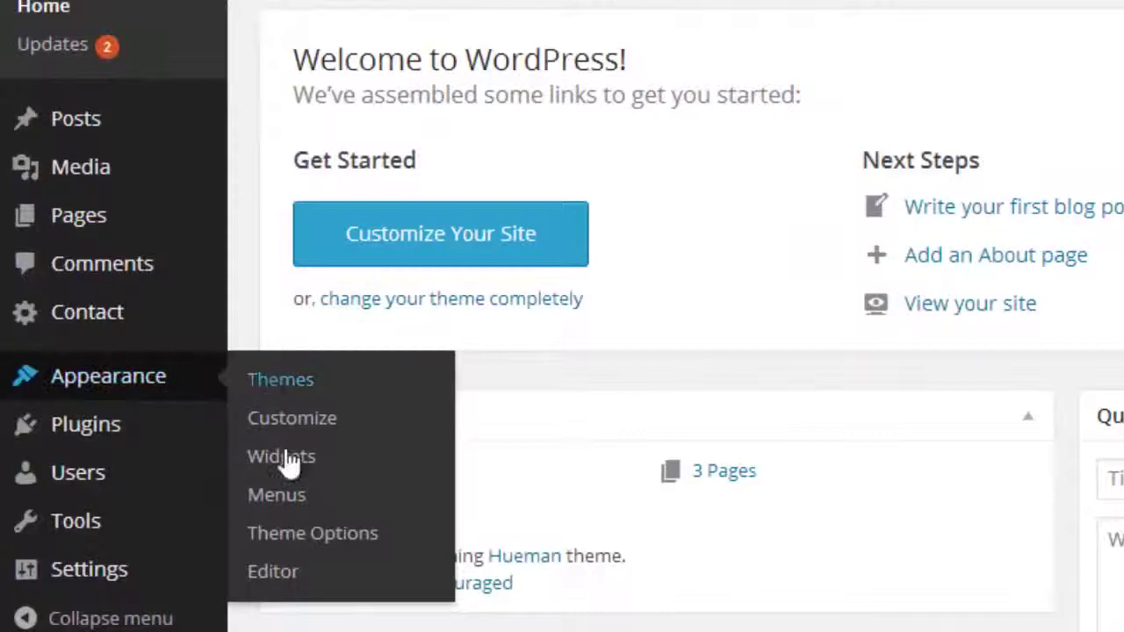
left_click(278, 493)
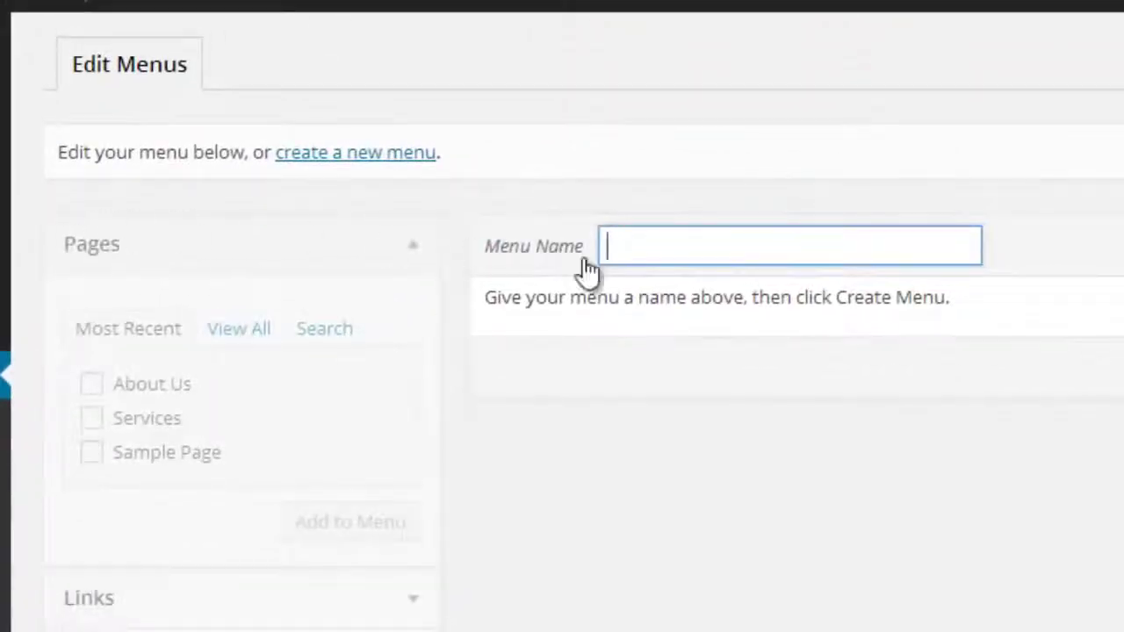
left_click(672, 253)
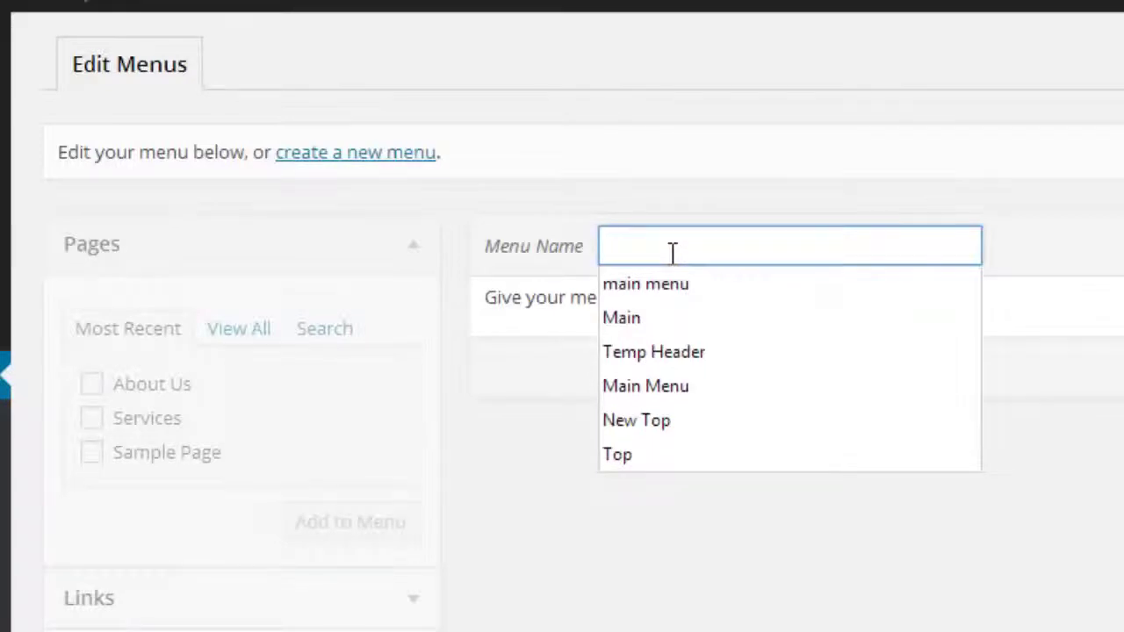
type("My main Menu")
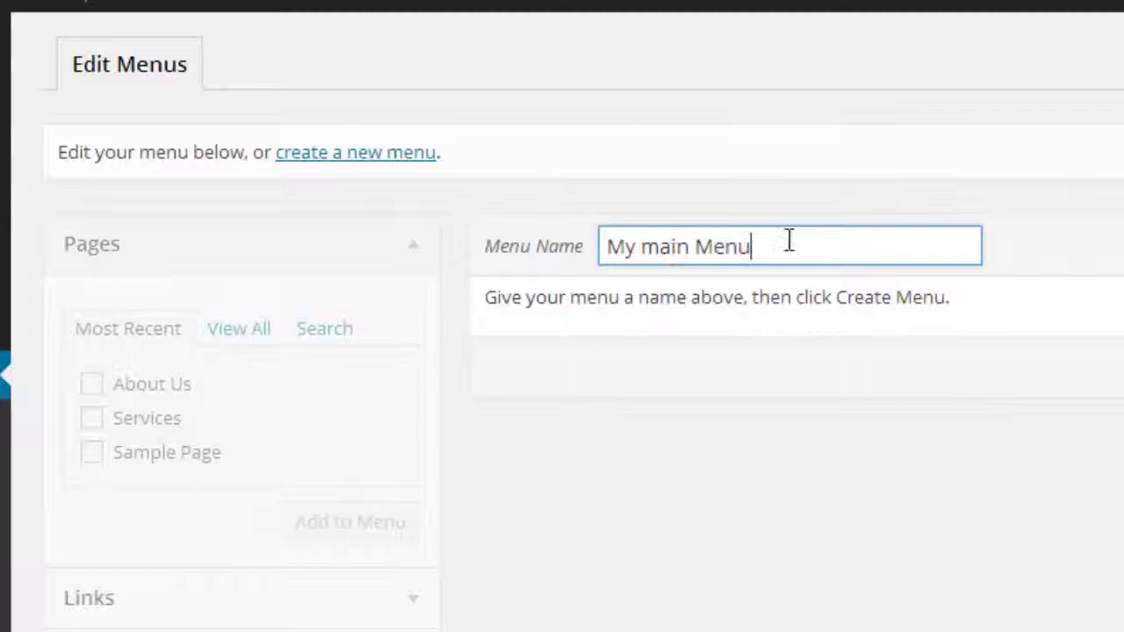
key("BackSpace")
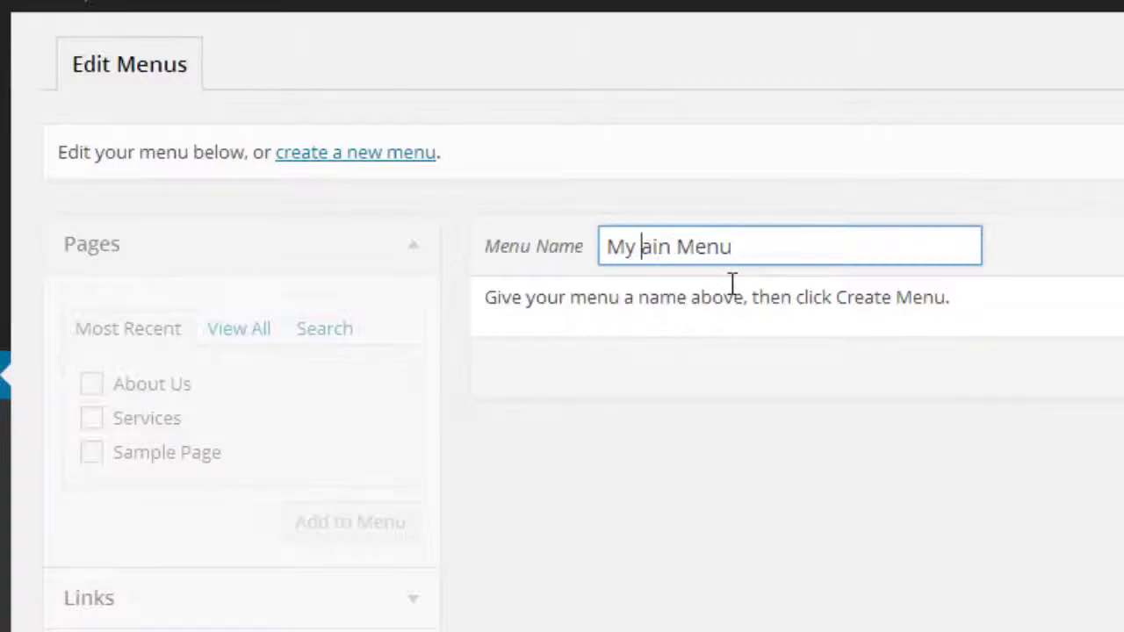
type("M")
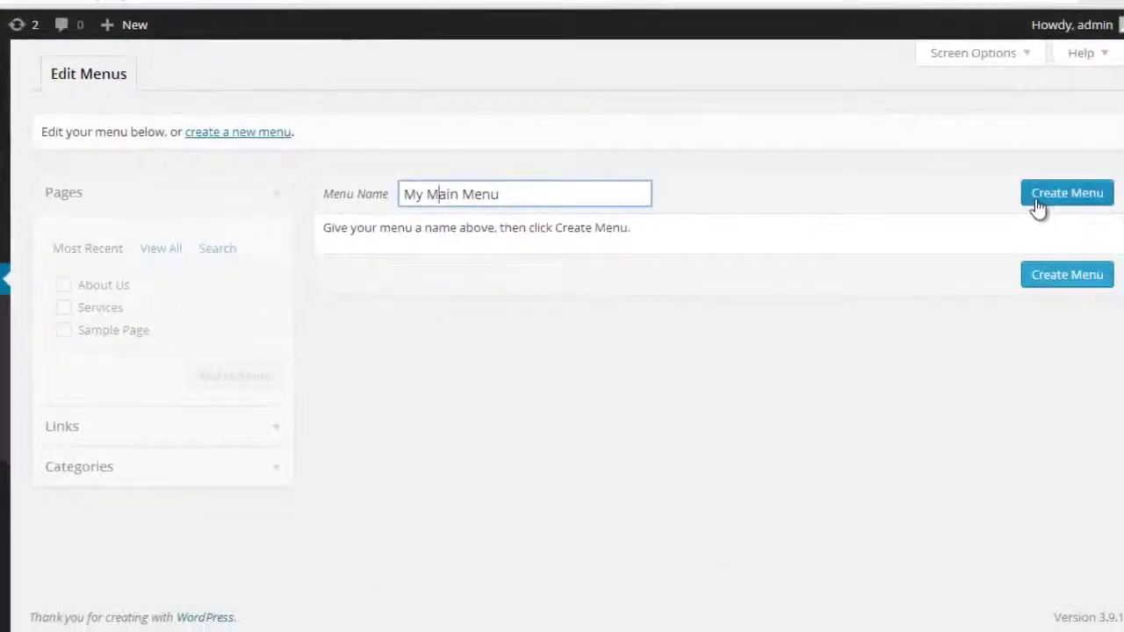
left_click(1058, 201)
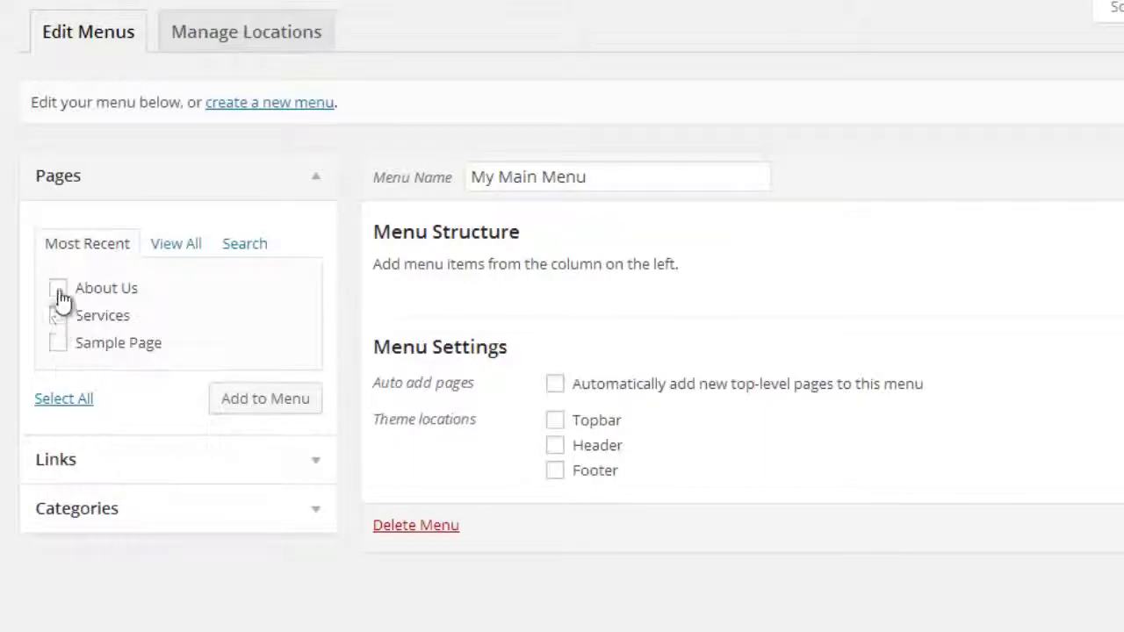
left_click(61, 460)
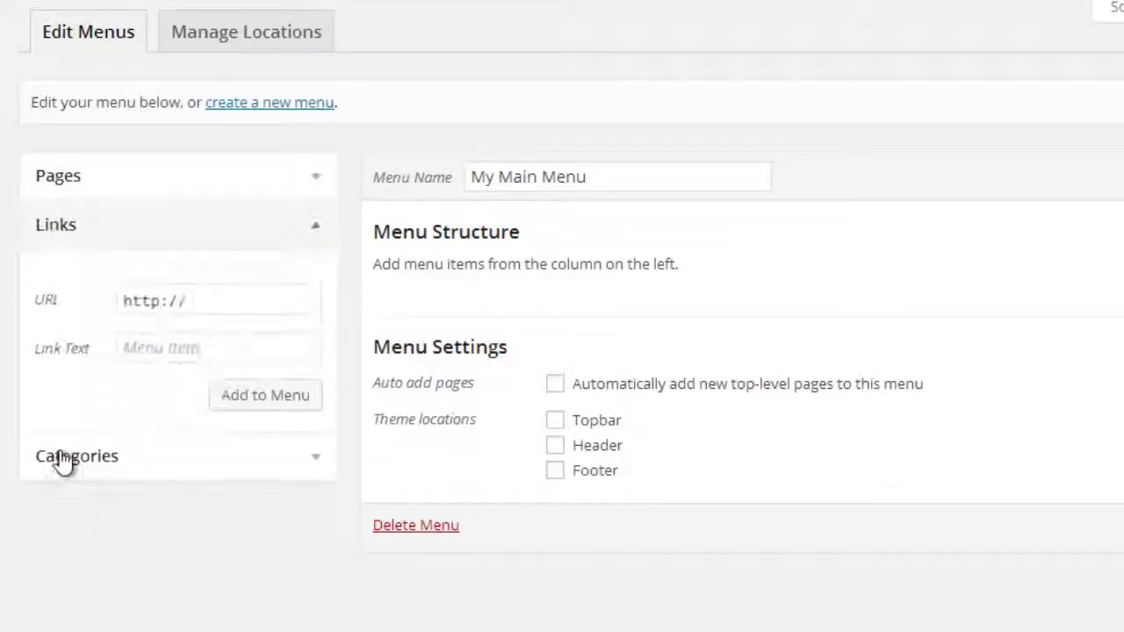
left_click(94, 461)
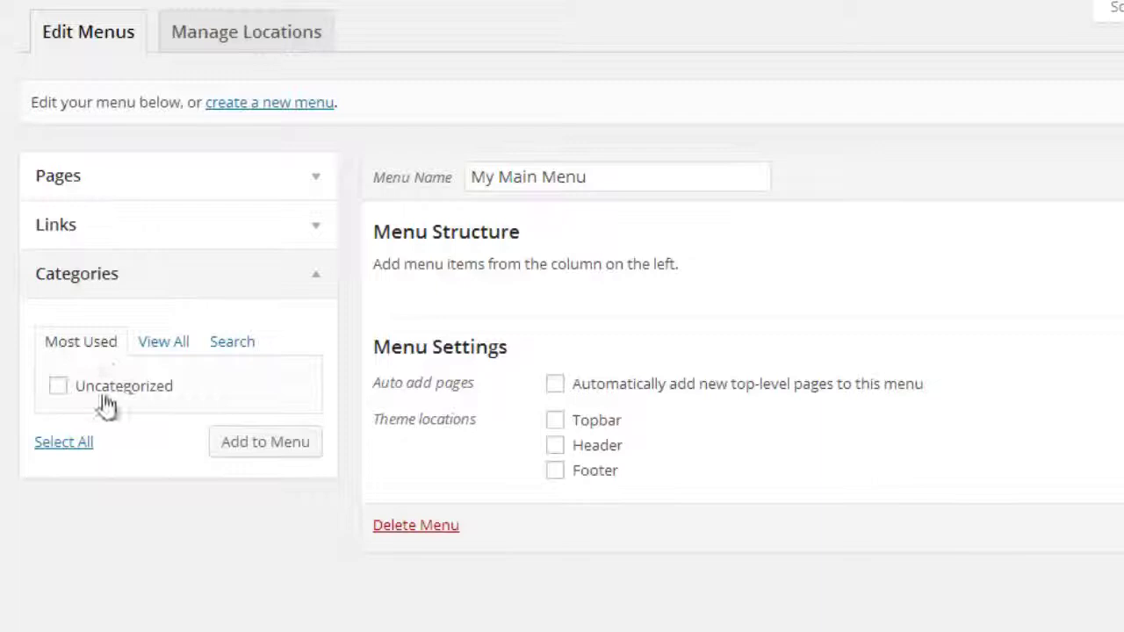
left_click(84, 243)
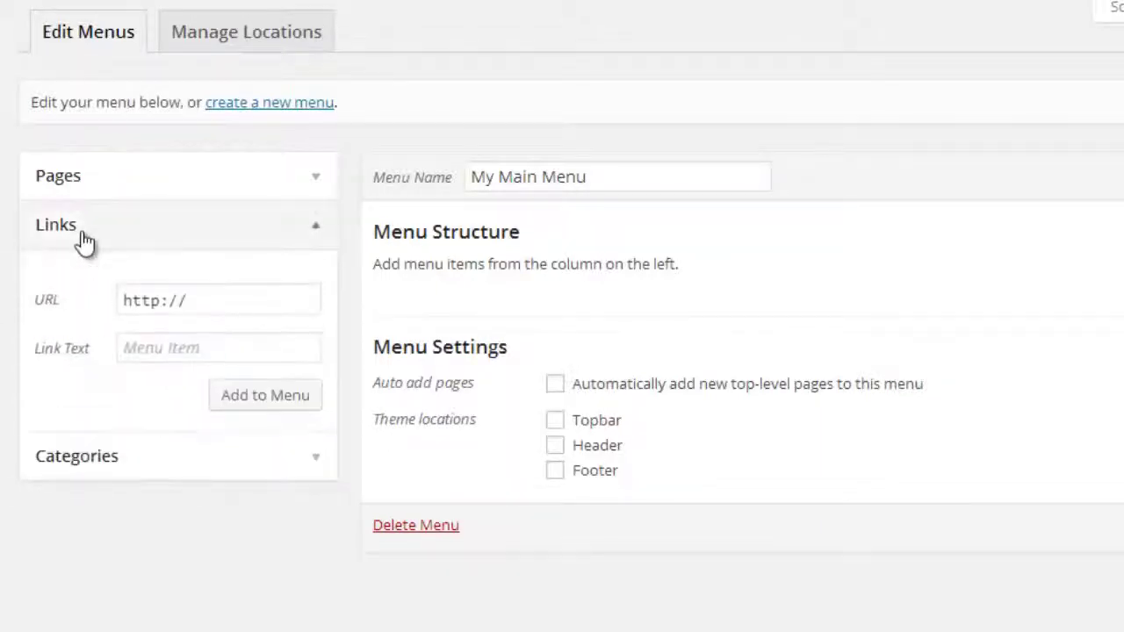
left_click(227, 302)
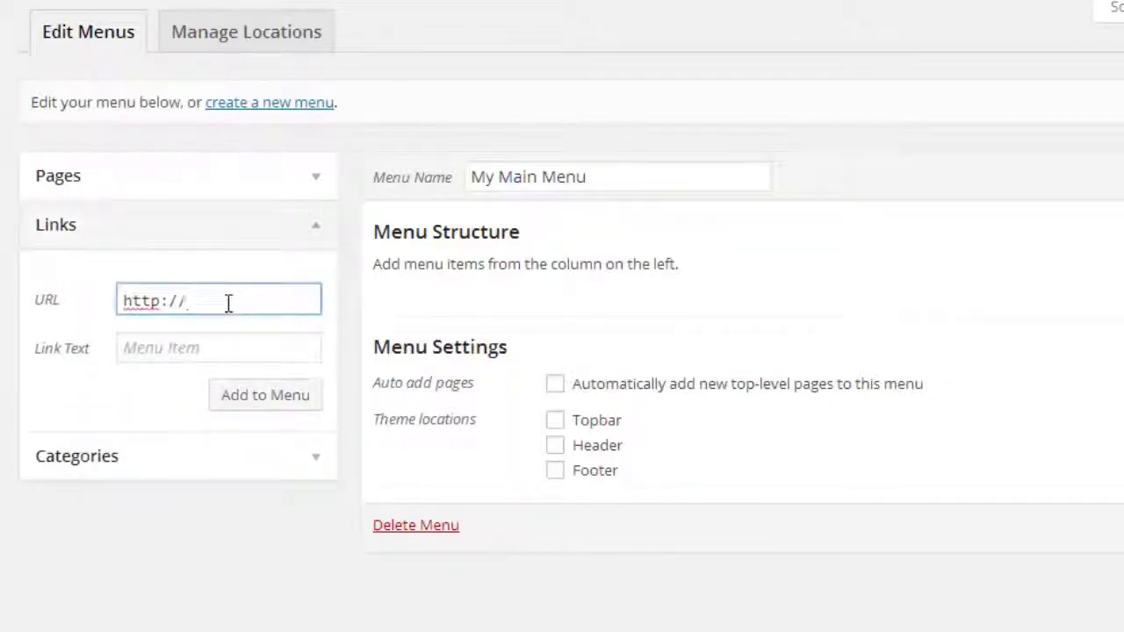
left_click(180, 355)
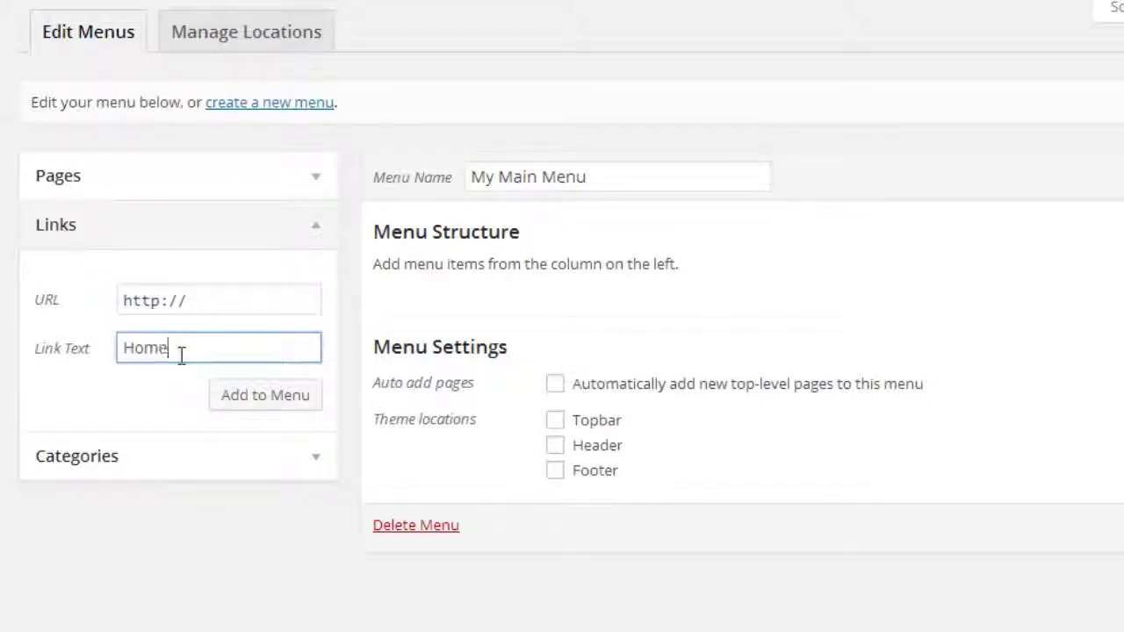
left_click(236, 298)
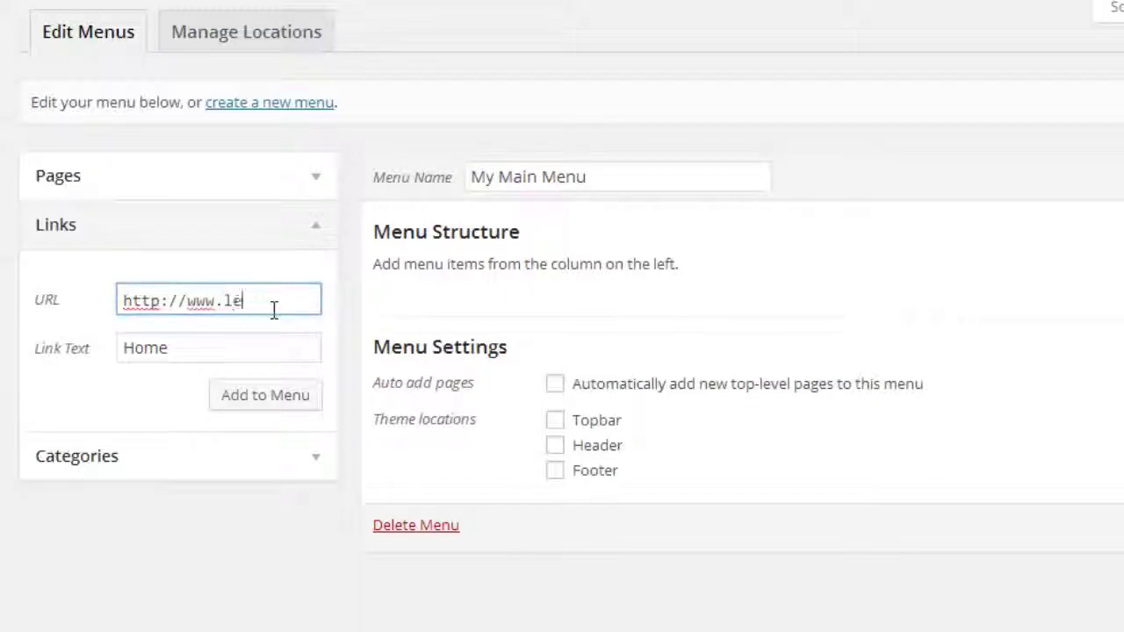
type("www.letsdne.com")
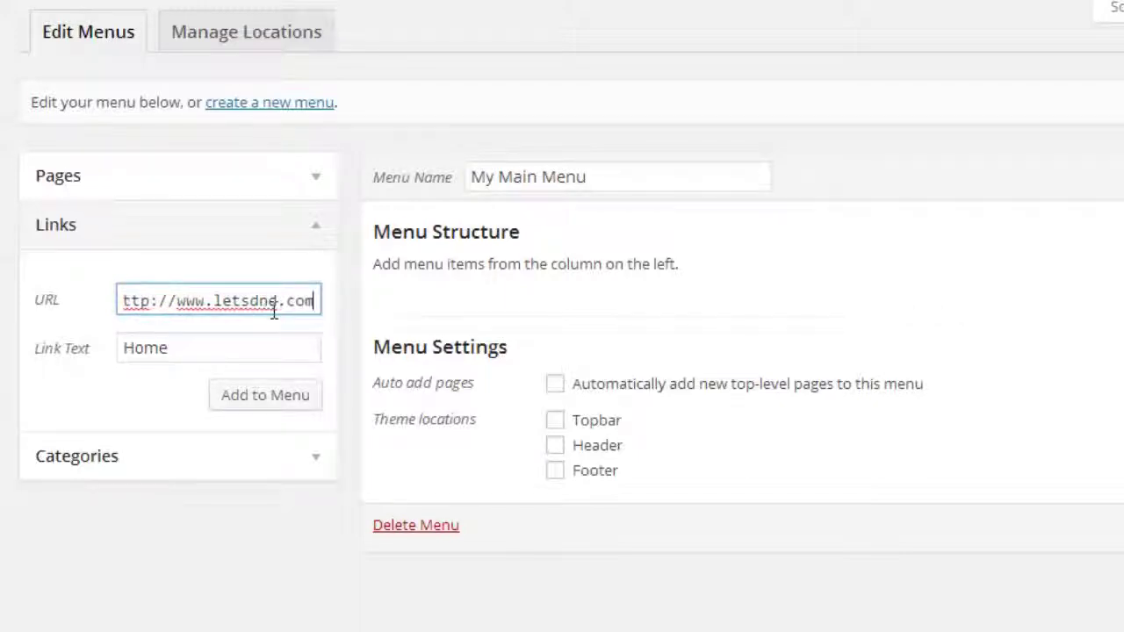
left_click(253, 398)
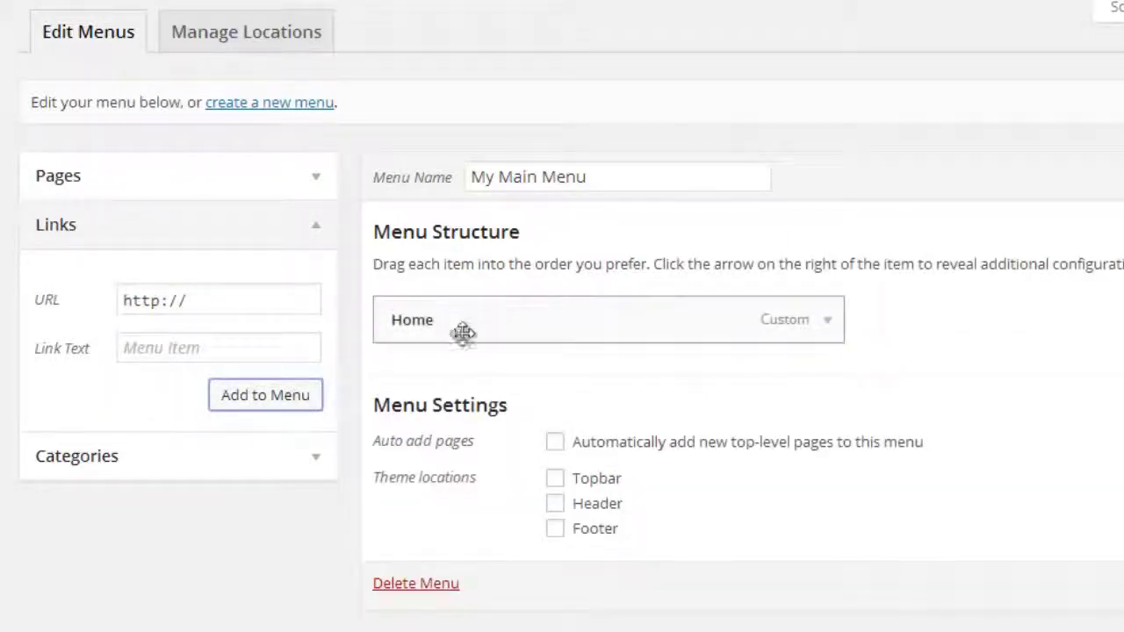
left_click(823, 323)
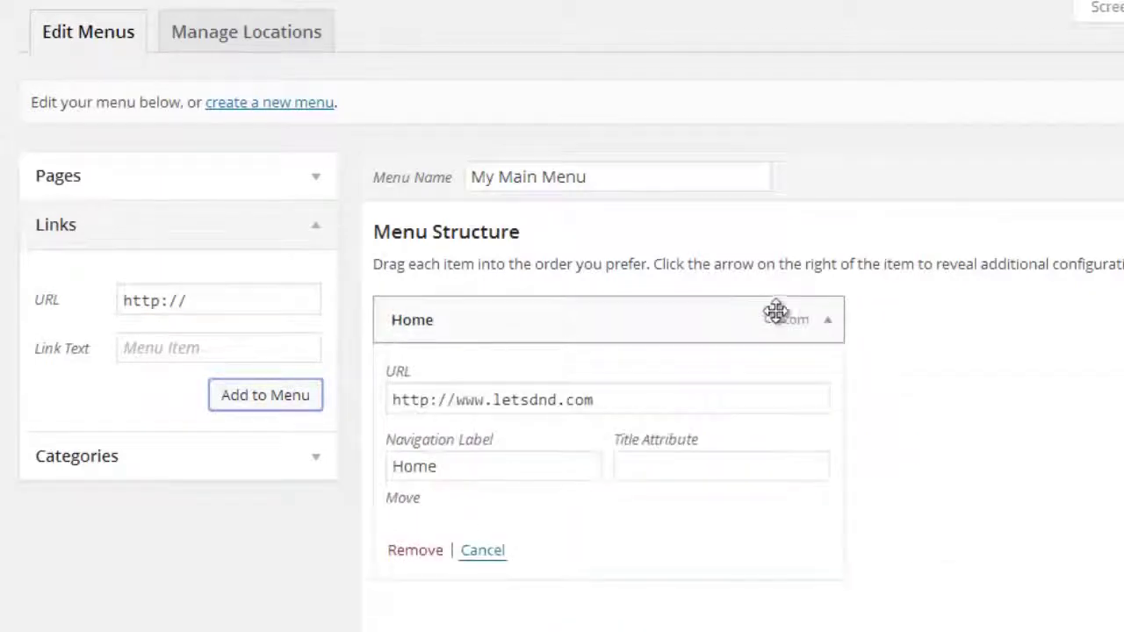
left_click_drag(618, 399, 322, 409)
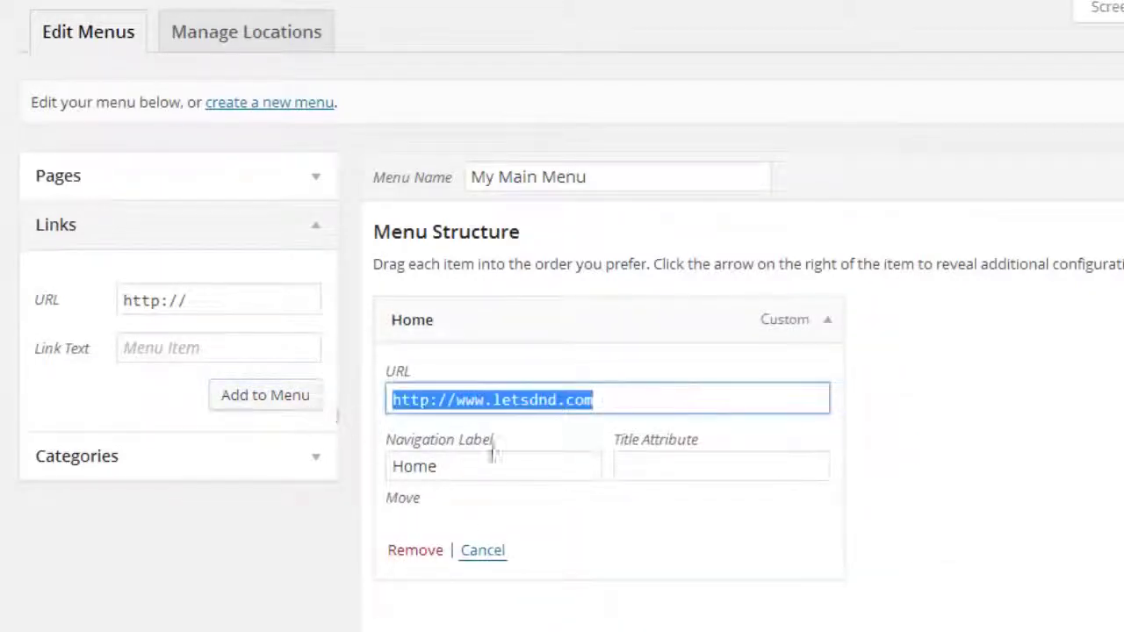
left_click(816, 323)
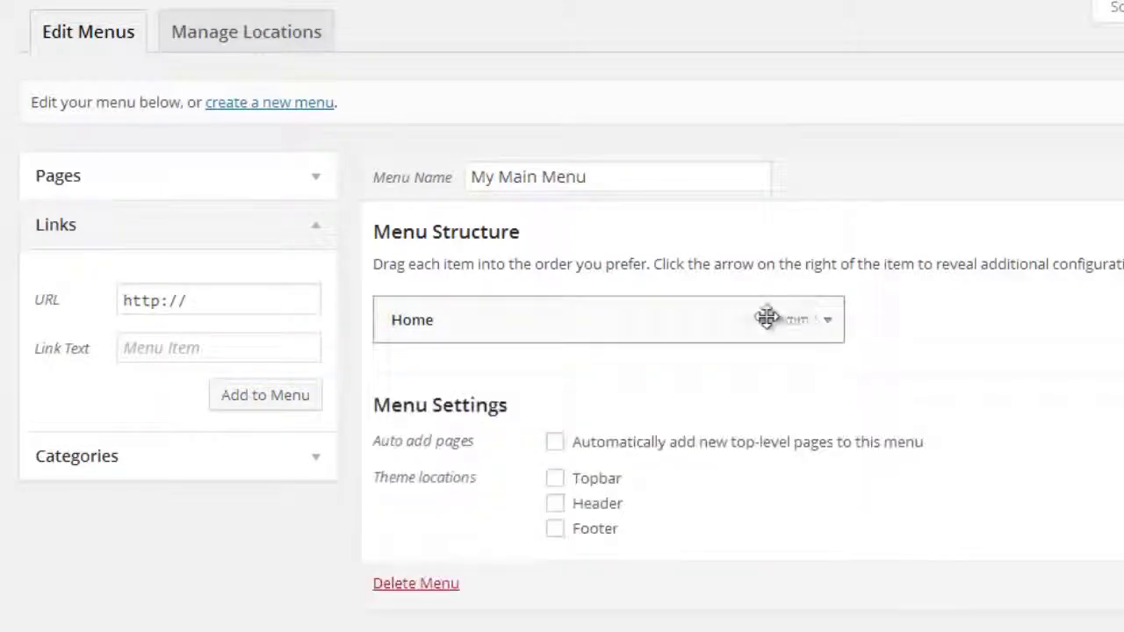
Add the About Us and Services pages to the menu.
left_click(317, 236)
left_click(187, 195)
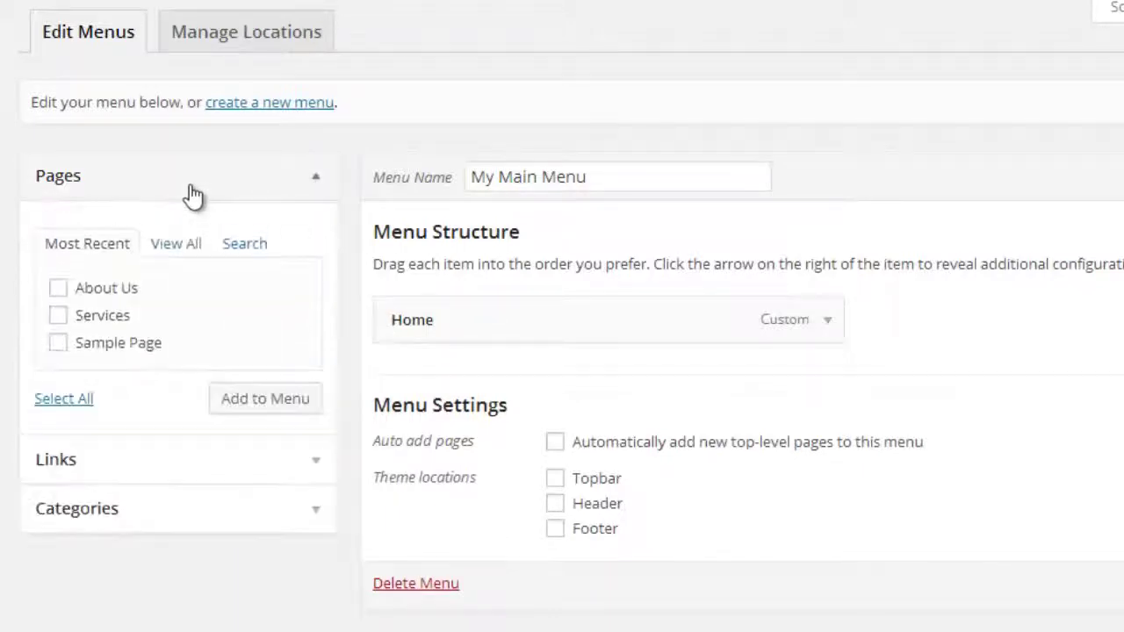
left_click(92, 292)
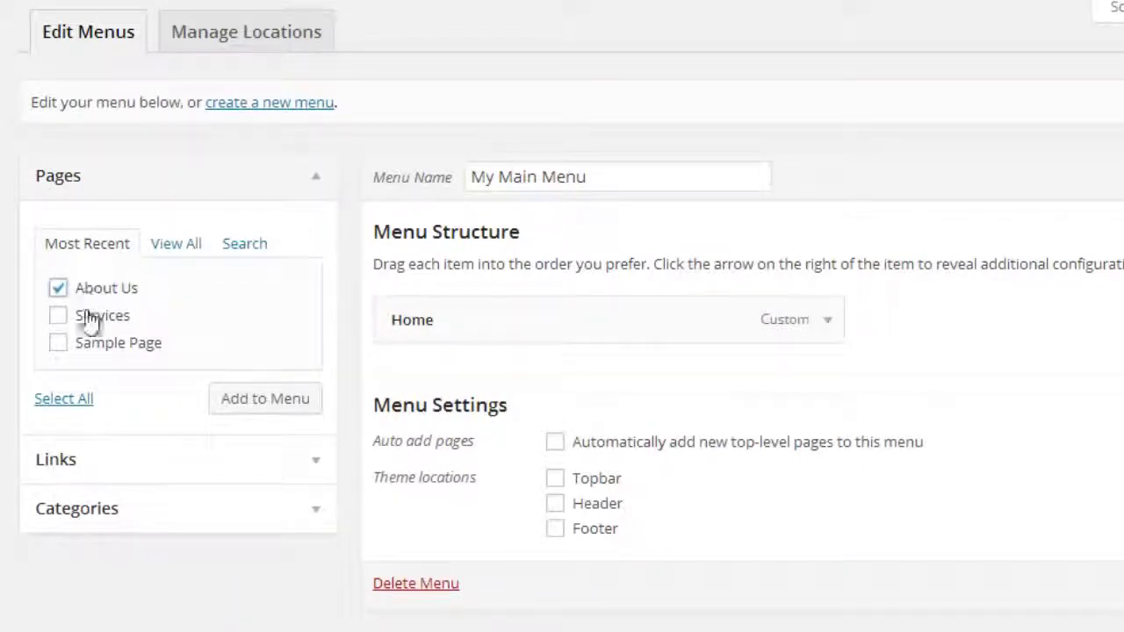
left_click(89, 318)
left_click(268, 405)
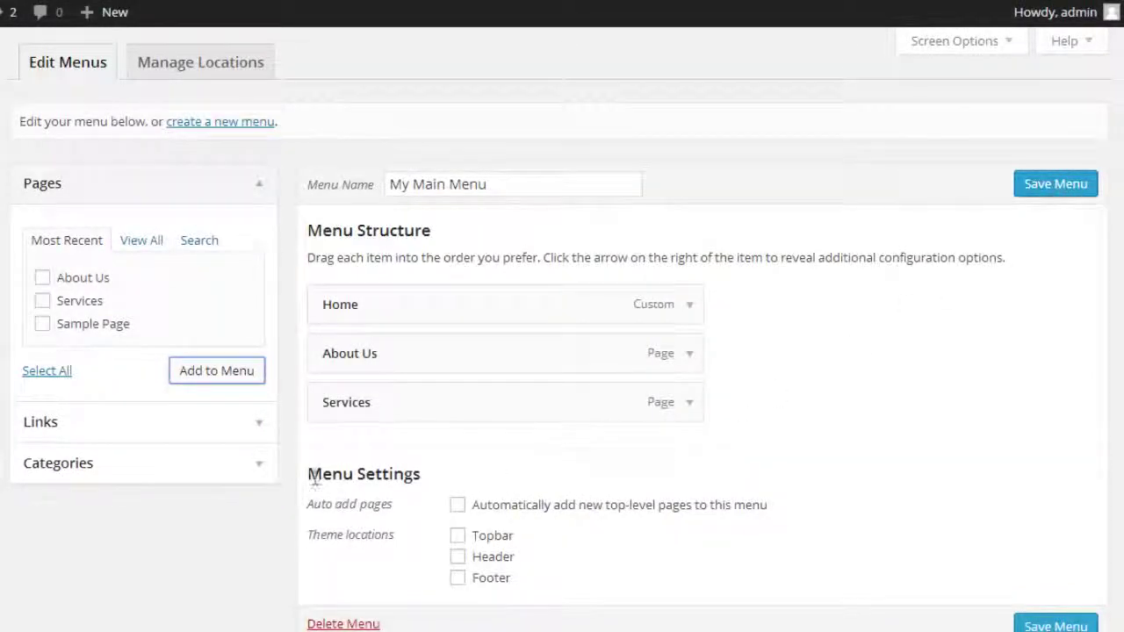
Assign the menu to the Topbar theme location and save it.
left_click_drag(312, 479, 436, 482)
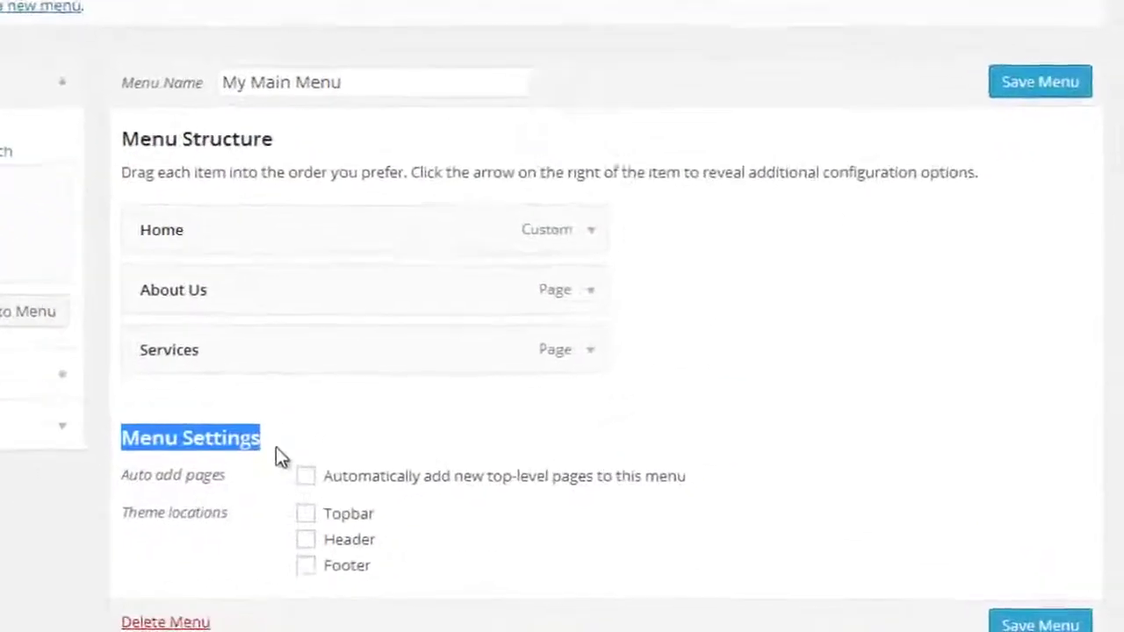
left_click(234, 440)
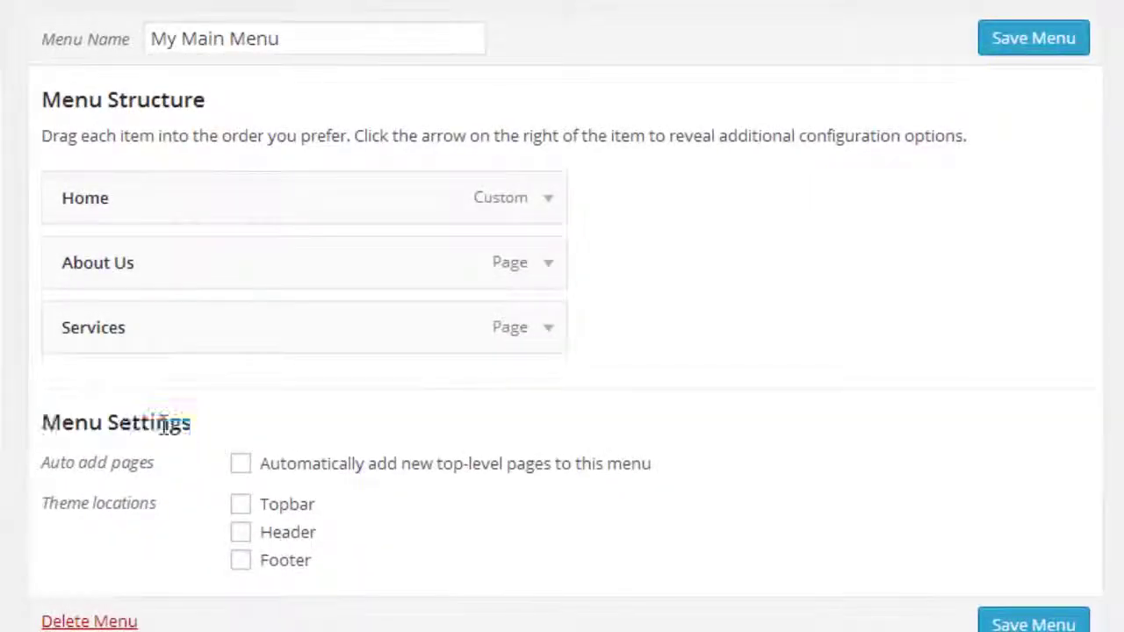
left_click_drag(44, 503, 165, 503)
scroll(299, 369, "down", 3)
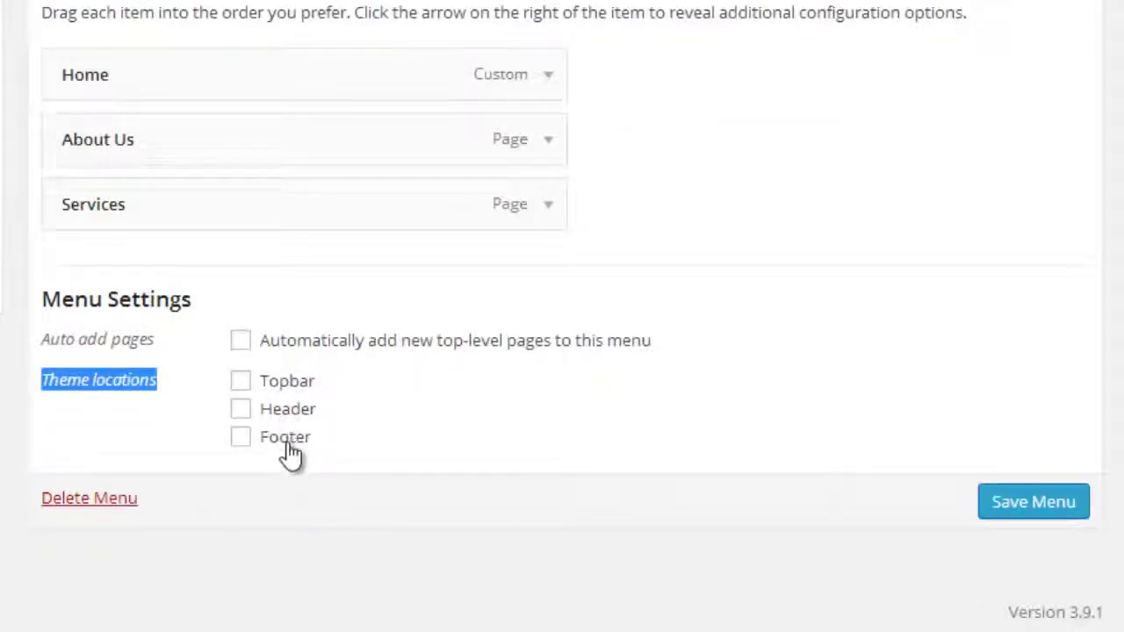
left_click(105, 383)
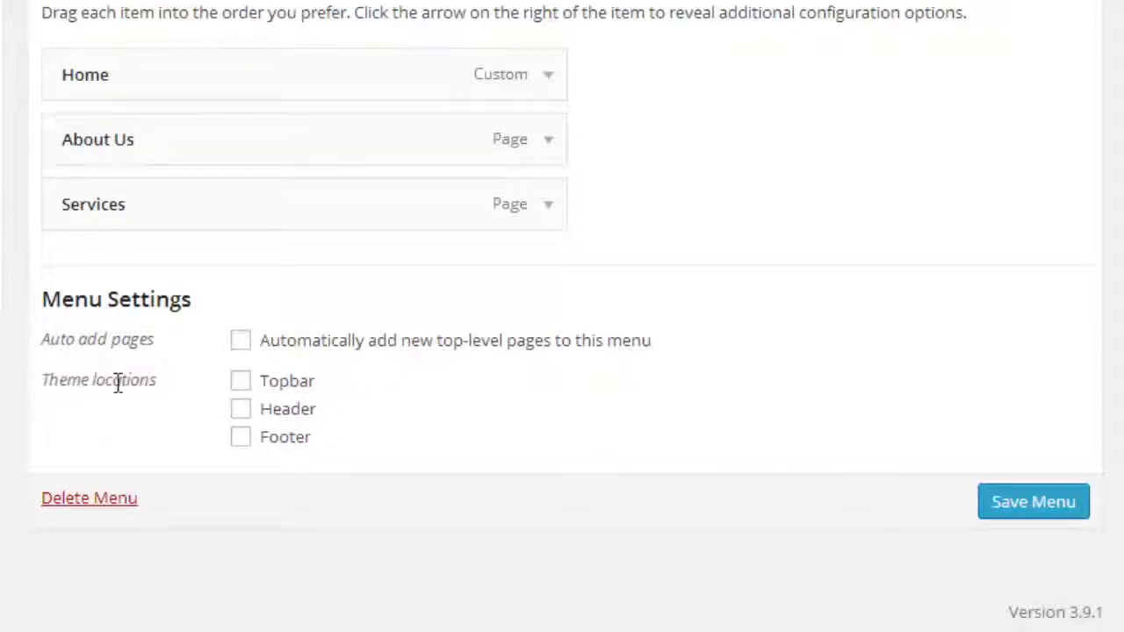
left_click(242, 386)
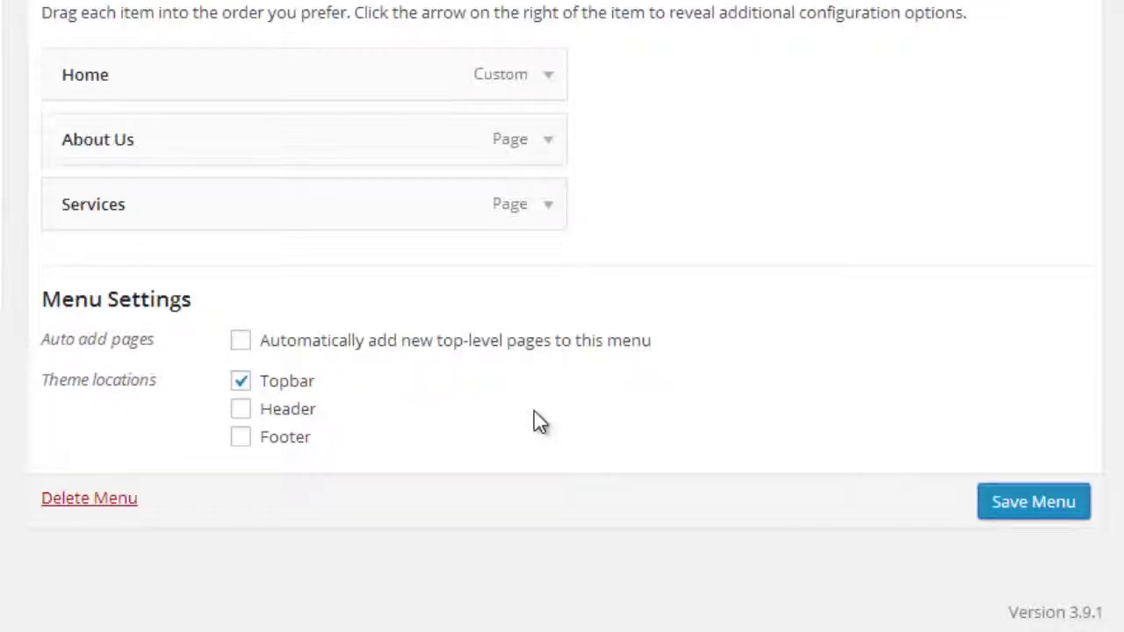
Open the live site in a new browser tab and test the top bar's Services and Home links.
scroll(538, 422, "up", 2)
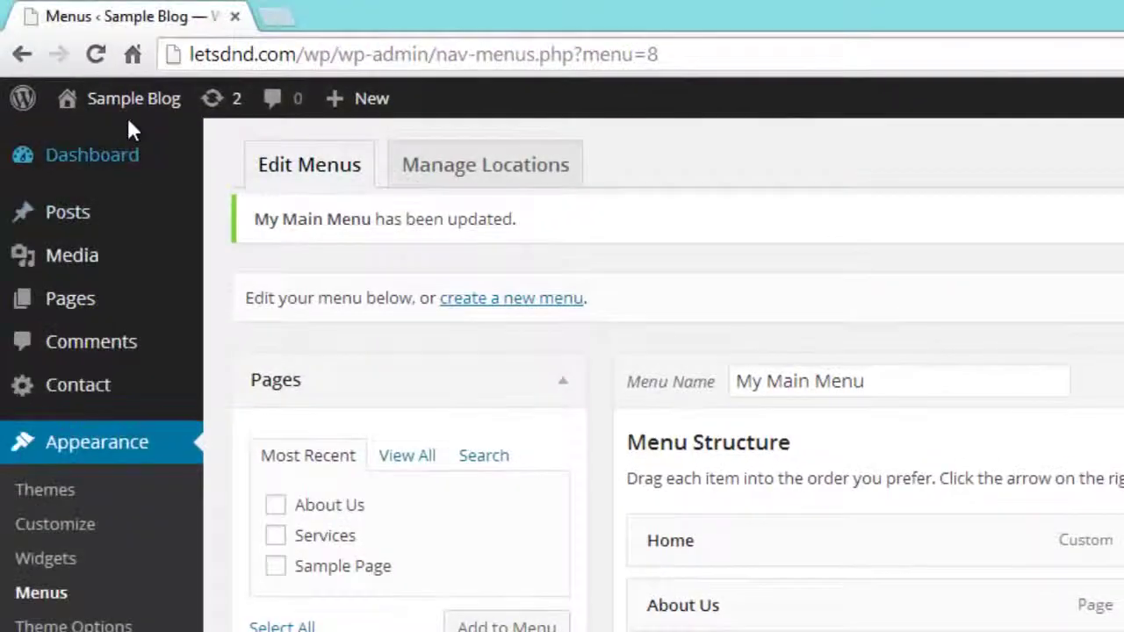
mouse_move(120, 105)
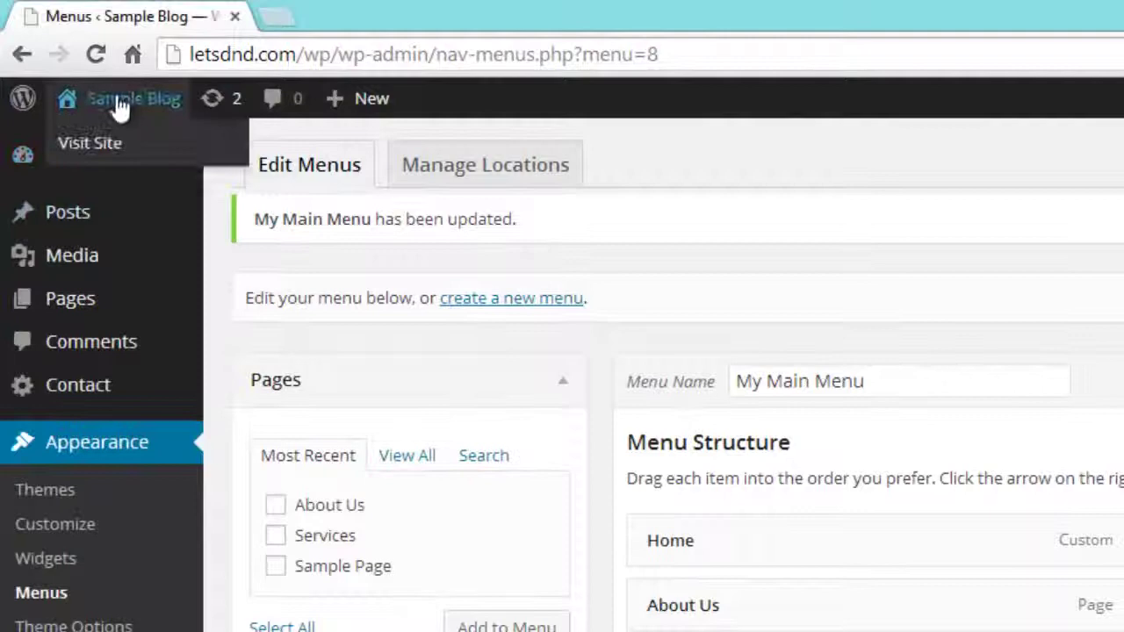
right_click(86, 143)
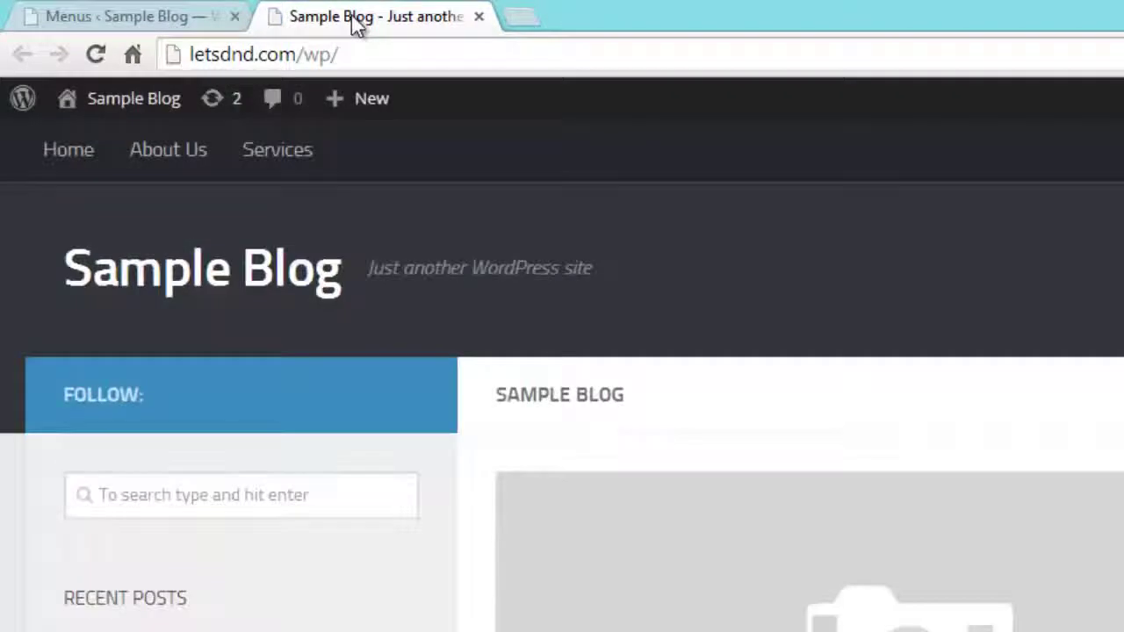
left_click(282, 149)
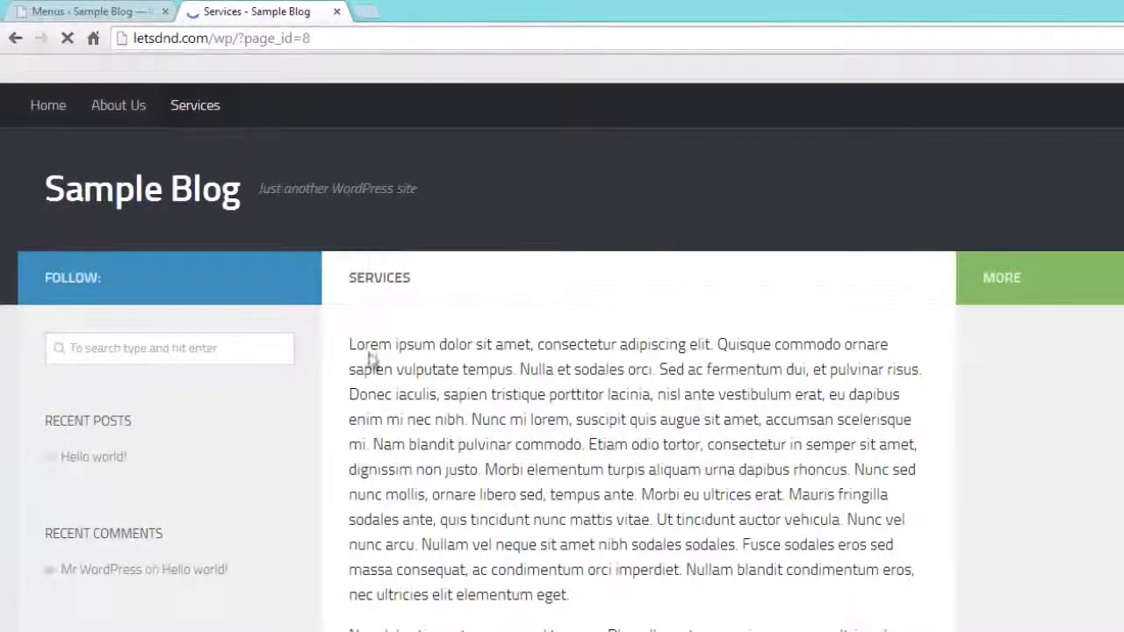
scroll(424, 369, "down", 10)
scroll(422, 360, "up", 10)
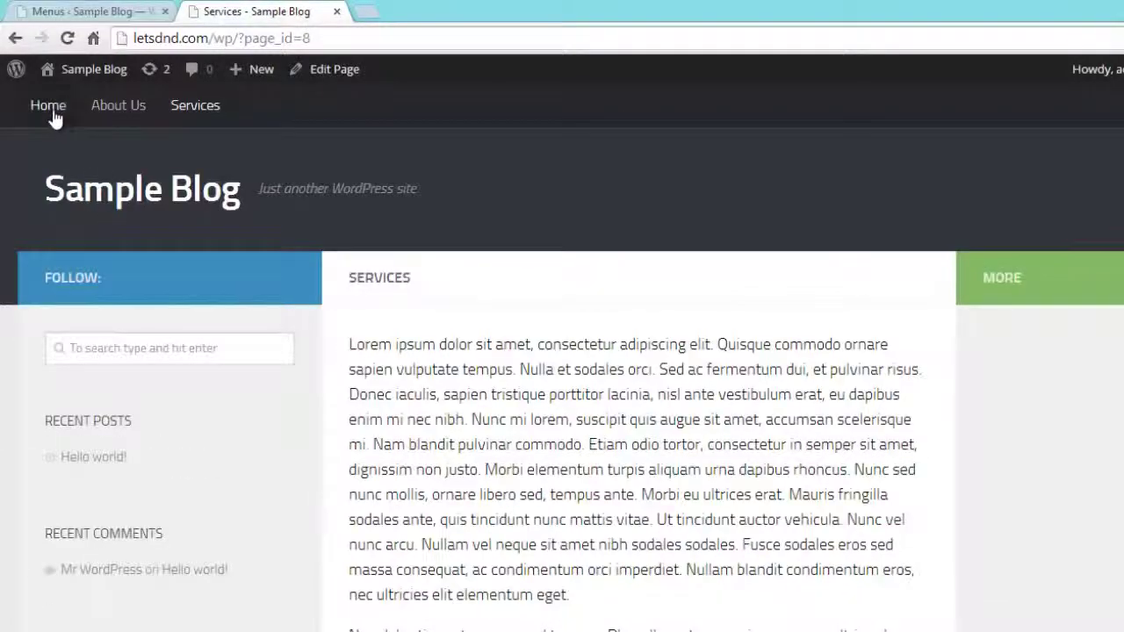
left_click(51, 108)
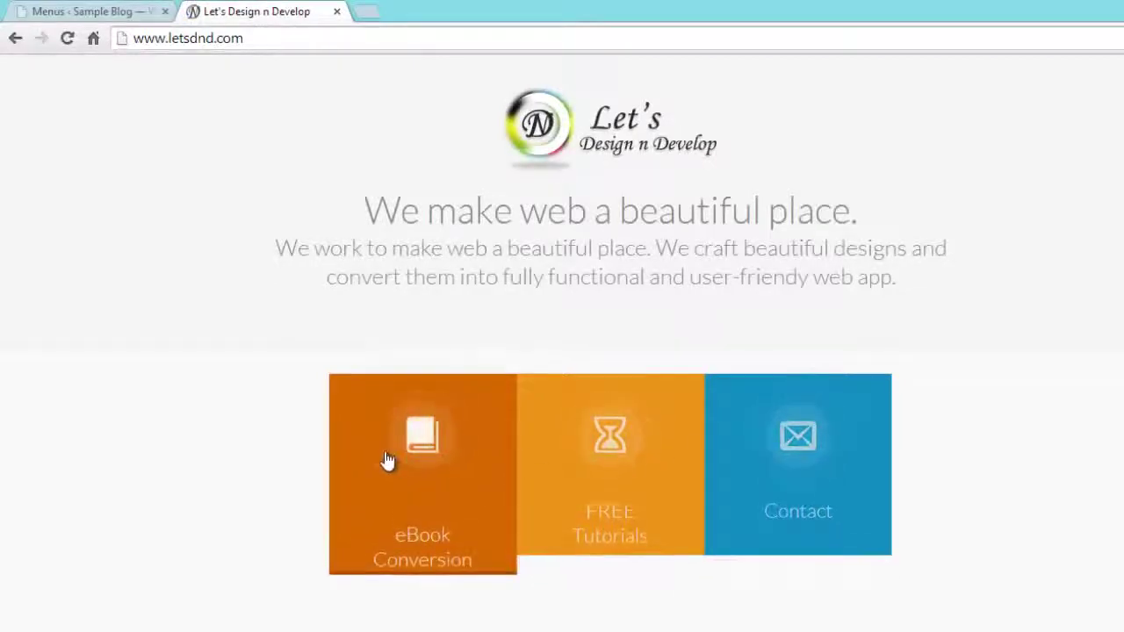
Return to the menu editor, assign the menu to the Header and Footer theme locations as well, and save it.
left_click(125, 12)
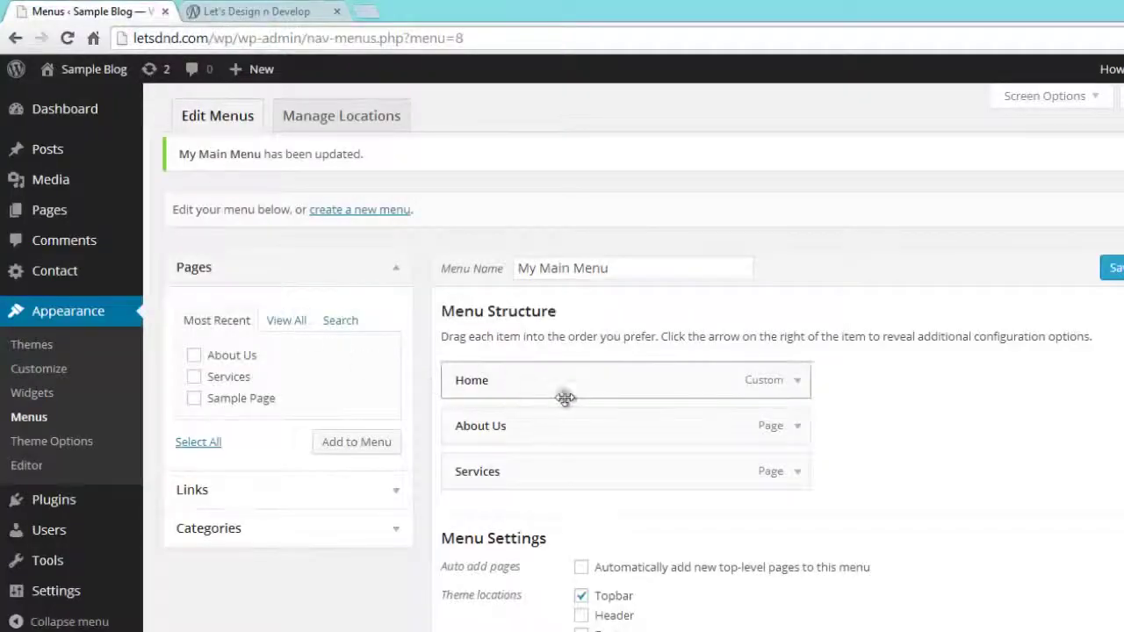
scroll(569, 397, "down", 2)
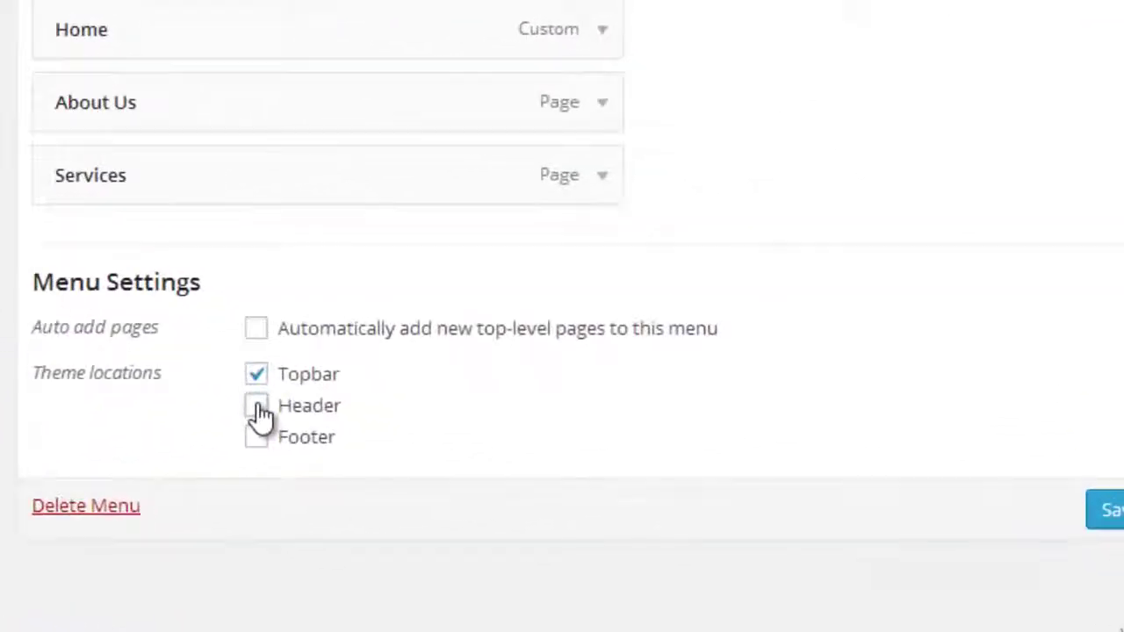
left_click(580, 490)
left_click(258, 440)
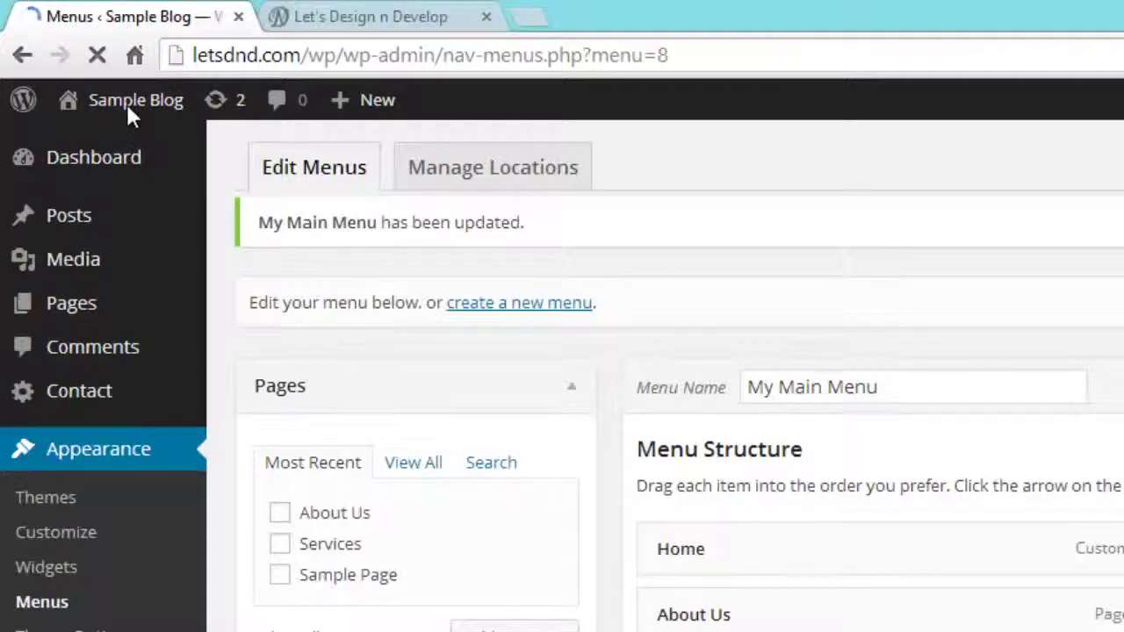
Open the live site in another browser tab and check the menu in the header and the footer.
mouse_move(130, 128)
right_click(81, 149)
left_click(110, 166)
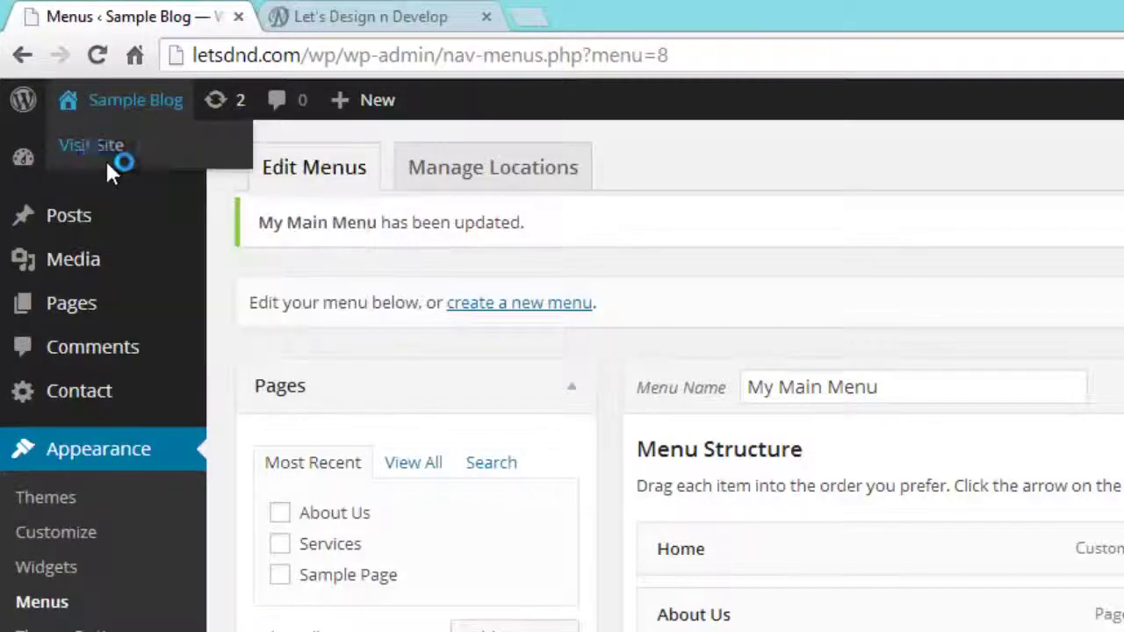
left_click(603, 19)
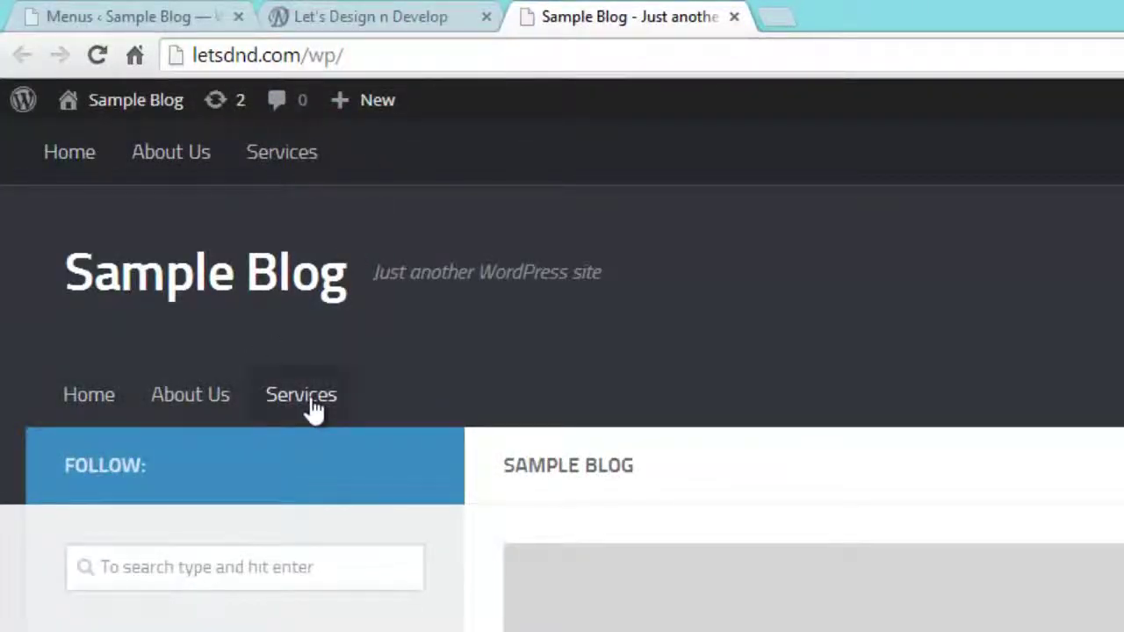
scroll(489, 365, "down", 10)
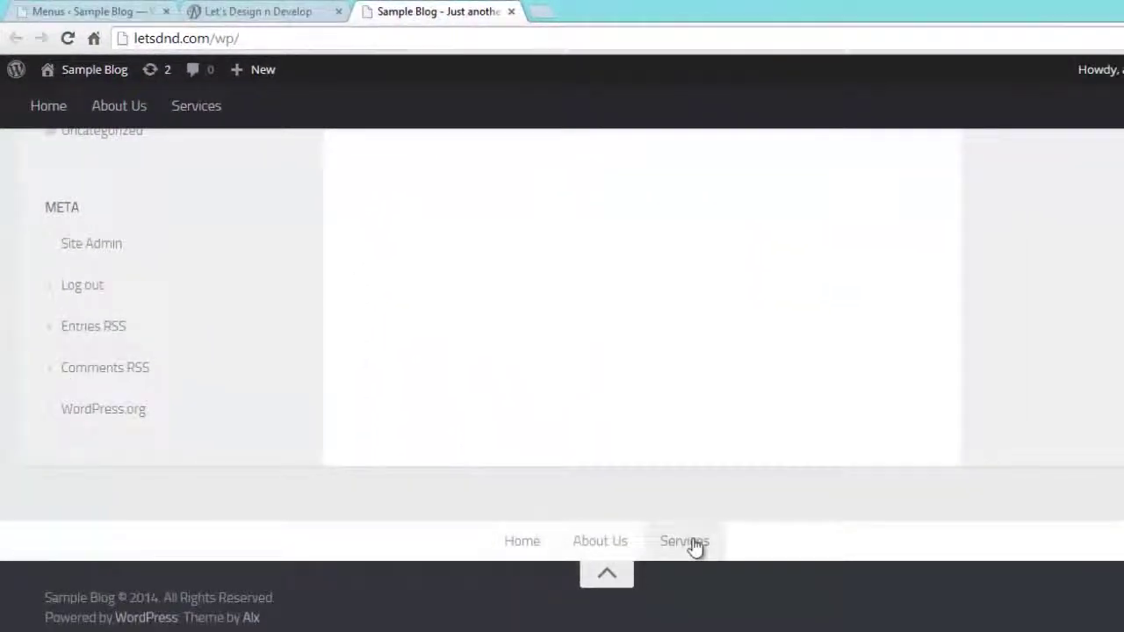
left_click(605, 572)
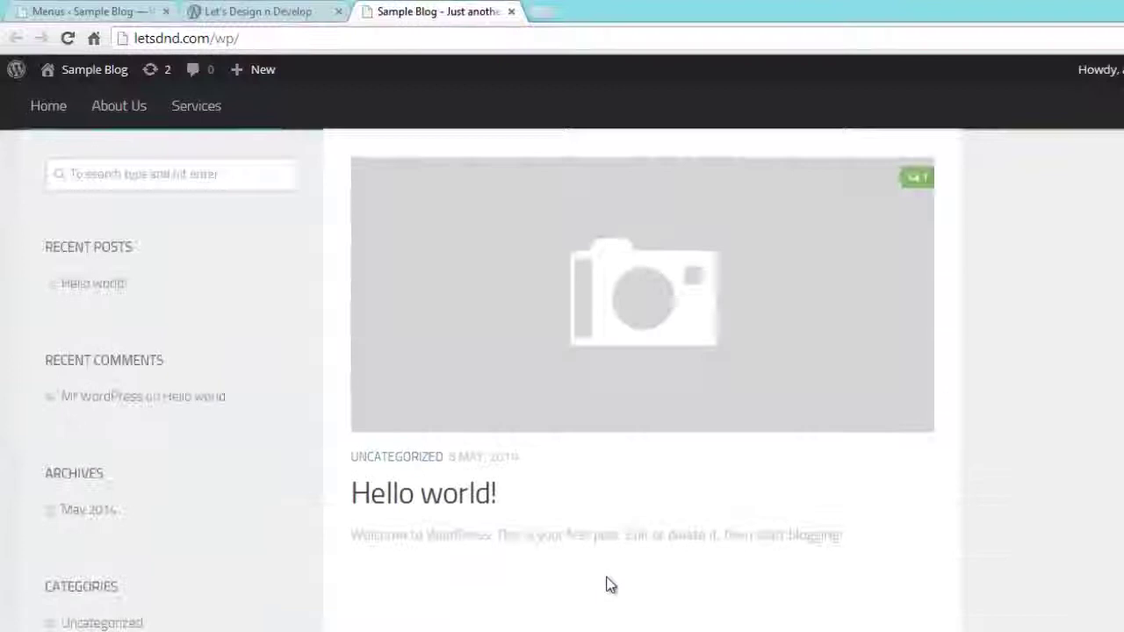